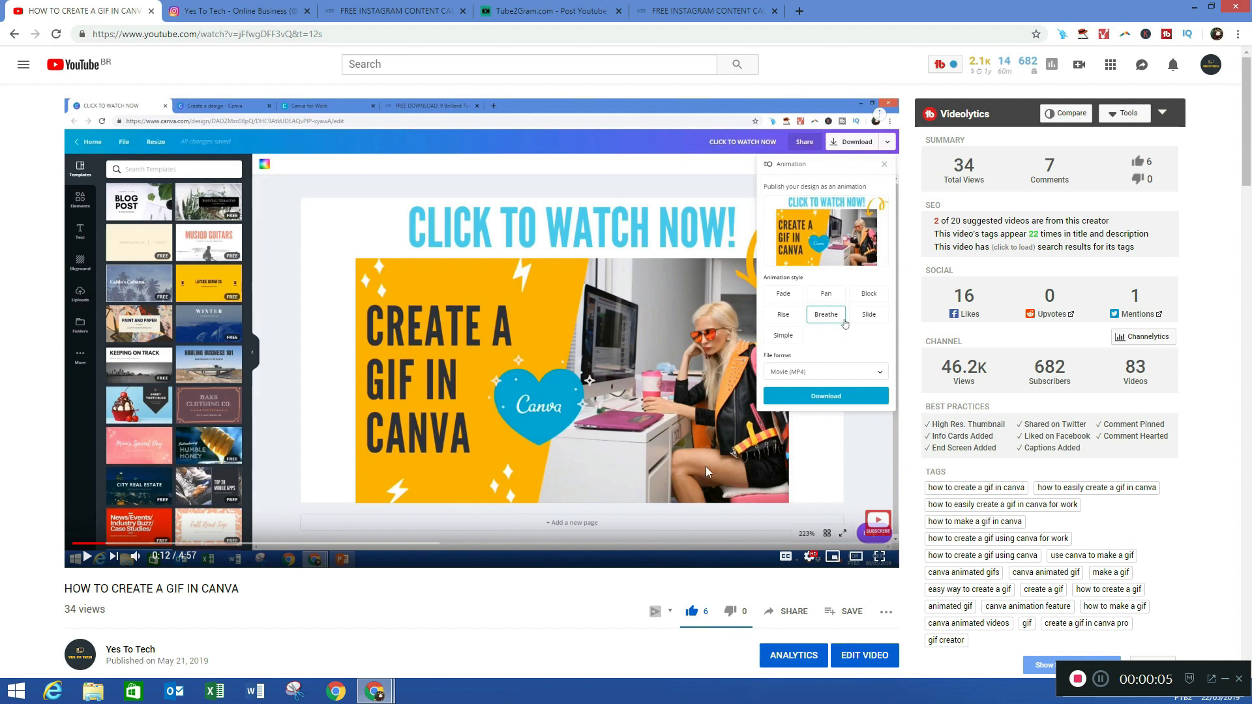
- View the Canva GIF video's Instagram post, then the Free Instagram Content Calendar sign-up page
{"action": "left_click", "coordinate": [215, 10]}
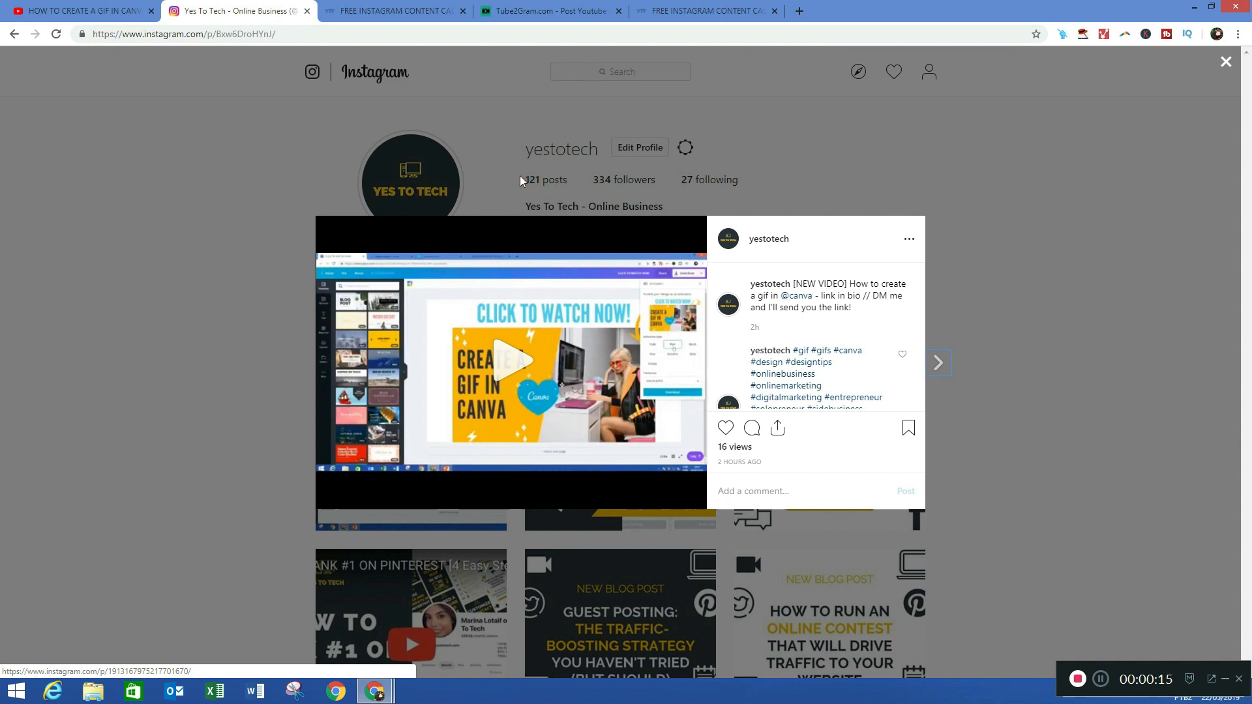
{"action": "left_click", "coordinate": [411, 10]}
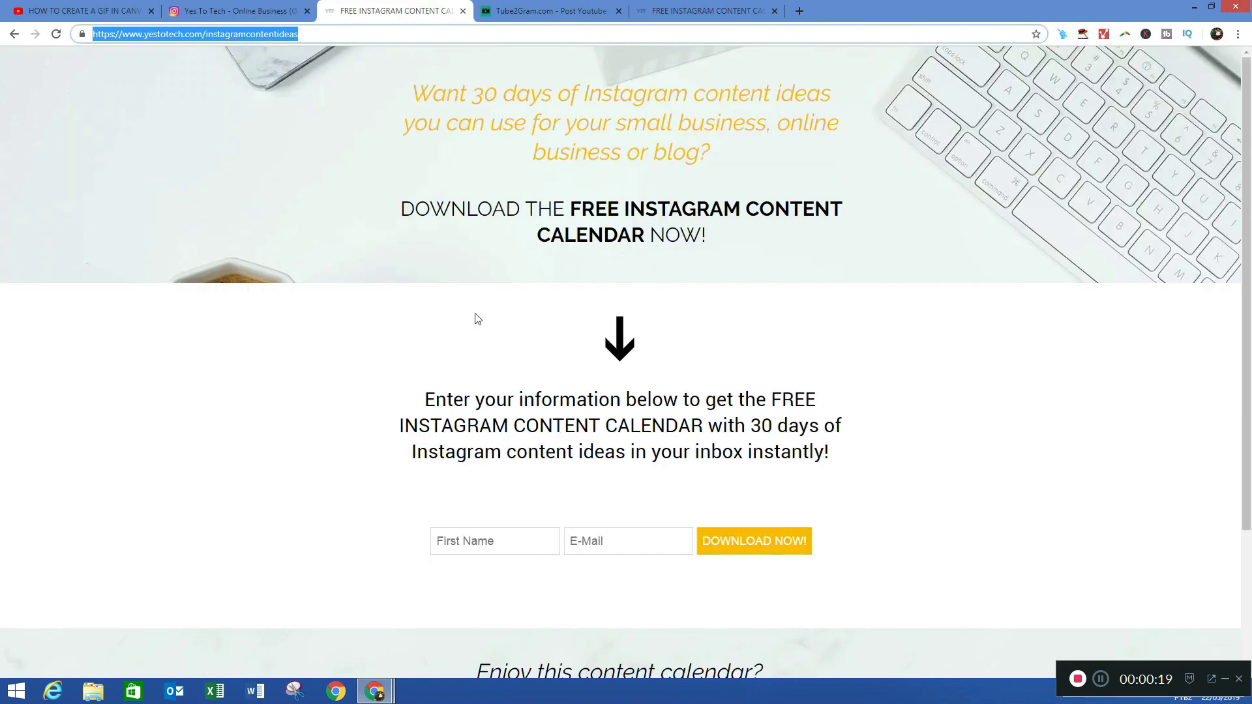
{"action": "scroll", "coordinate": [476, 318], "scroll_direction": "down", "scroll_amount": 1}
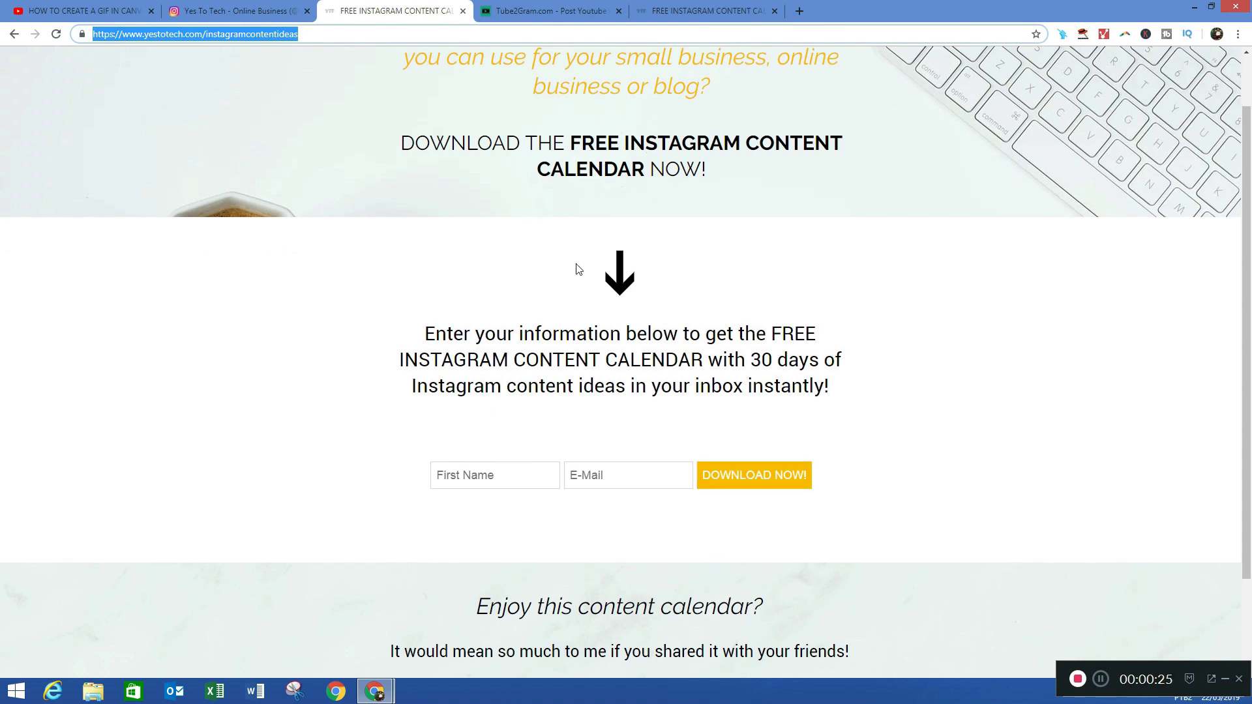
{"action": "scroll", "coordinate": [576, 269], "scroll_direction": "down", "scroll_amount": 1}
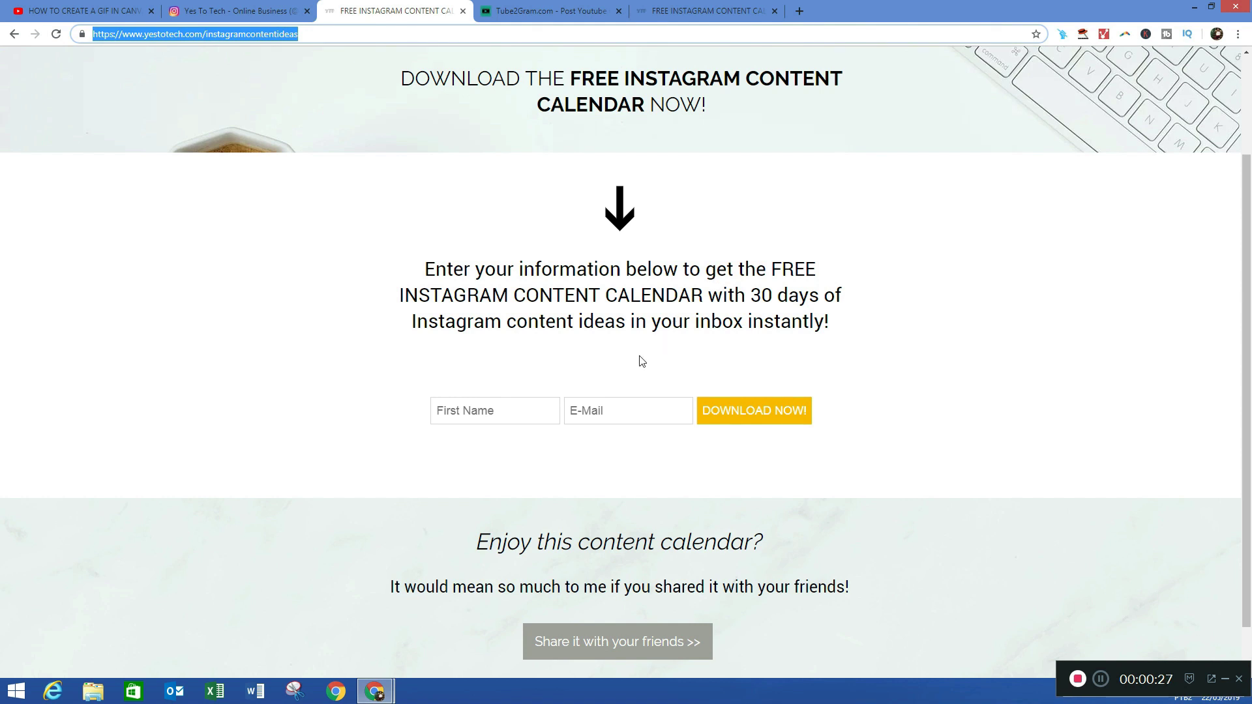
{"action": "scroll", "coordinate": [640, 361], "scroll_direction": "down", "scroll_amount": 1}
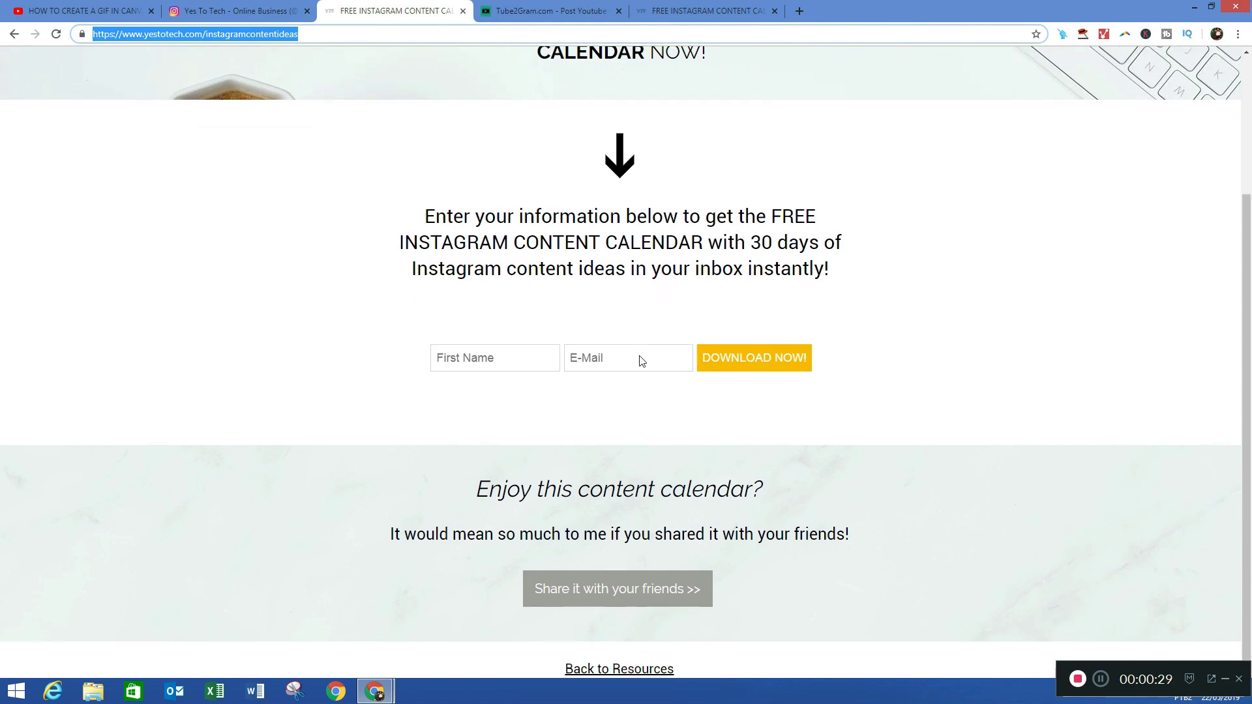
{"action": "scroll", "coordinate": [641, 361], "scroll_direction": "up", "scroll_amount": 3}
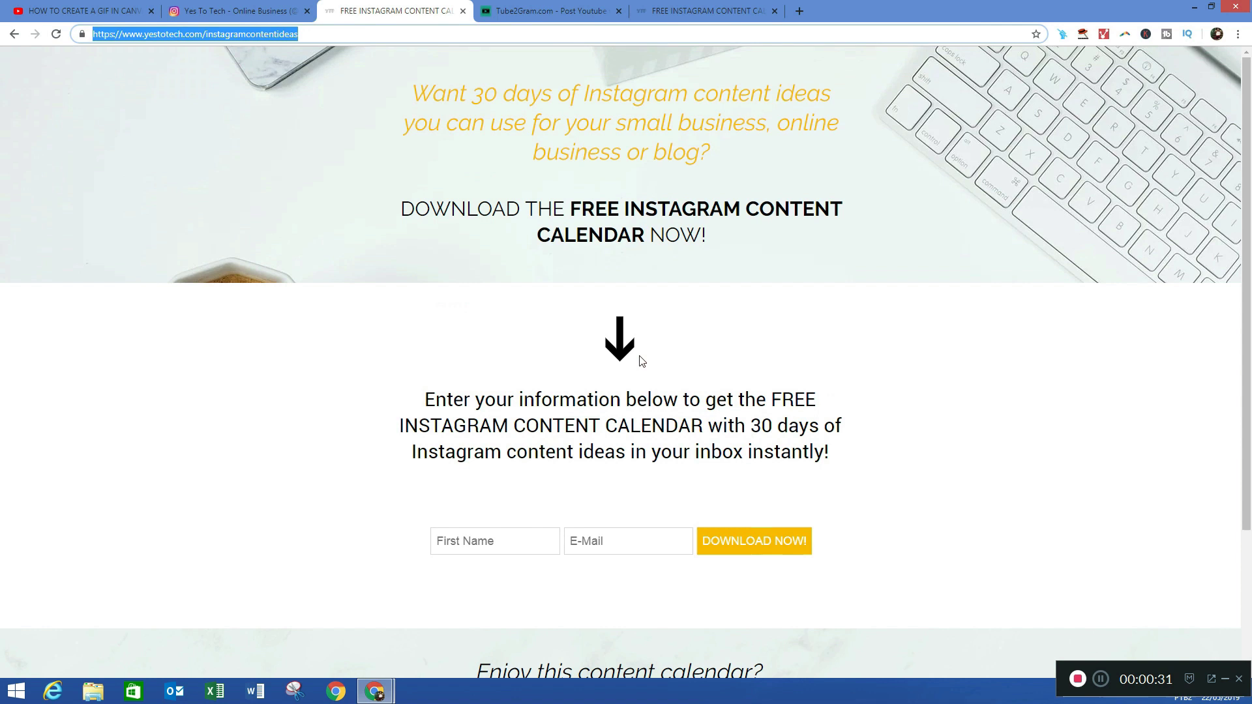
{"action": "left_click", "coordinate": [530, 8]}
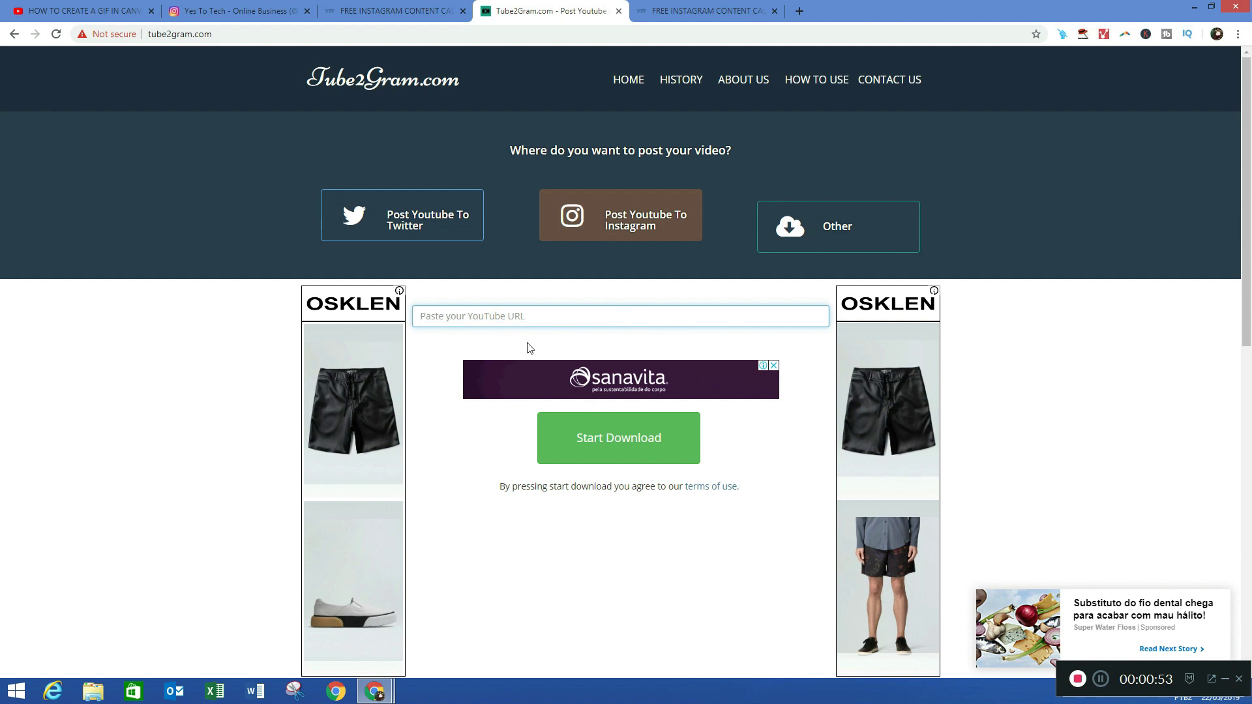
{"action": "left_click", "coordinate": [598, 232]}
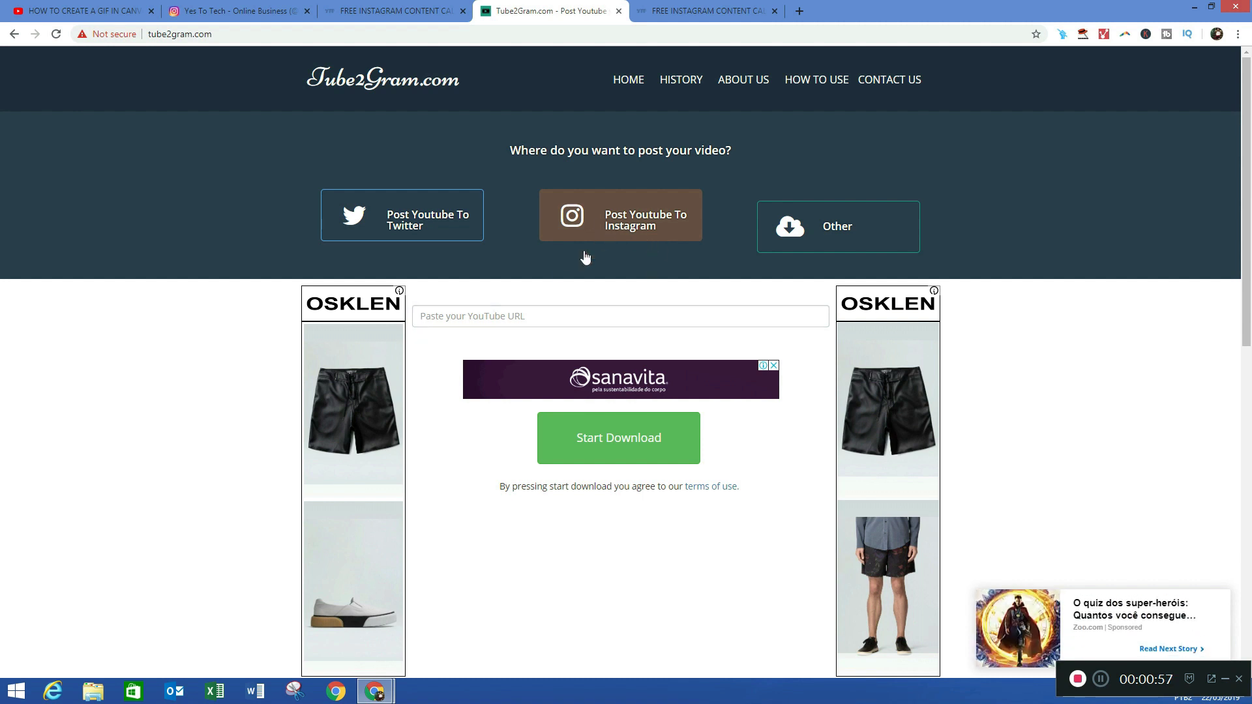
- Paste the Canva GIF video's YouTube link and set the clip range to 0:00–1:00
{"action": "left_click", "coordinate": [497, 309]}
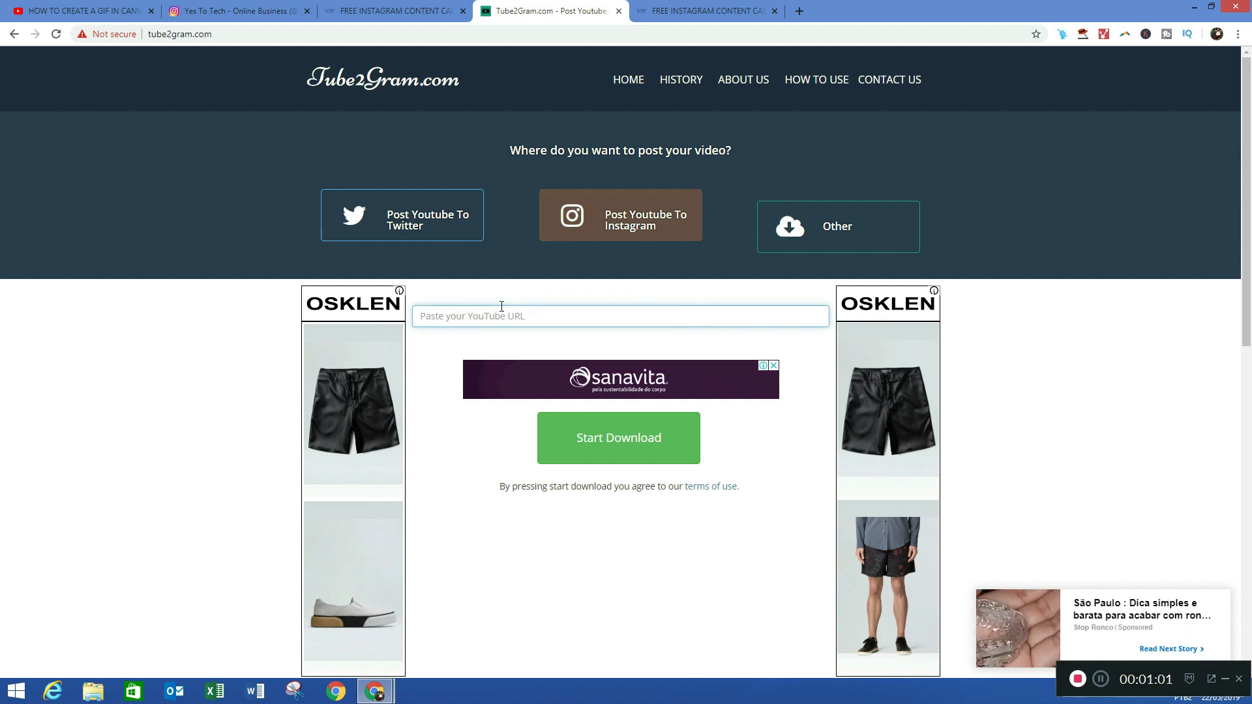
{"action": "type", "text": "https://youtu.be/jFfwgDFF3vQ"}
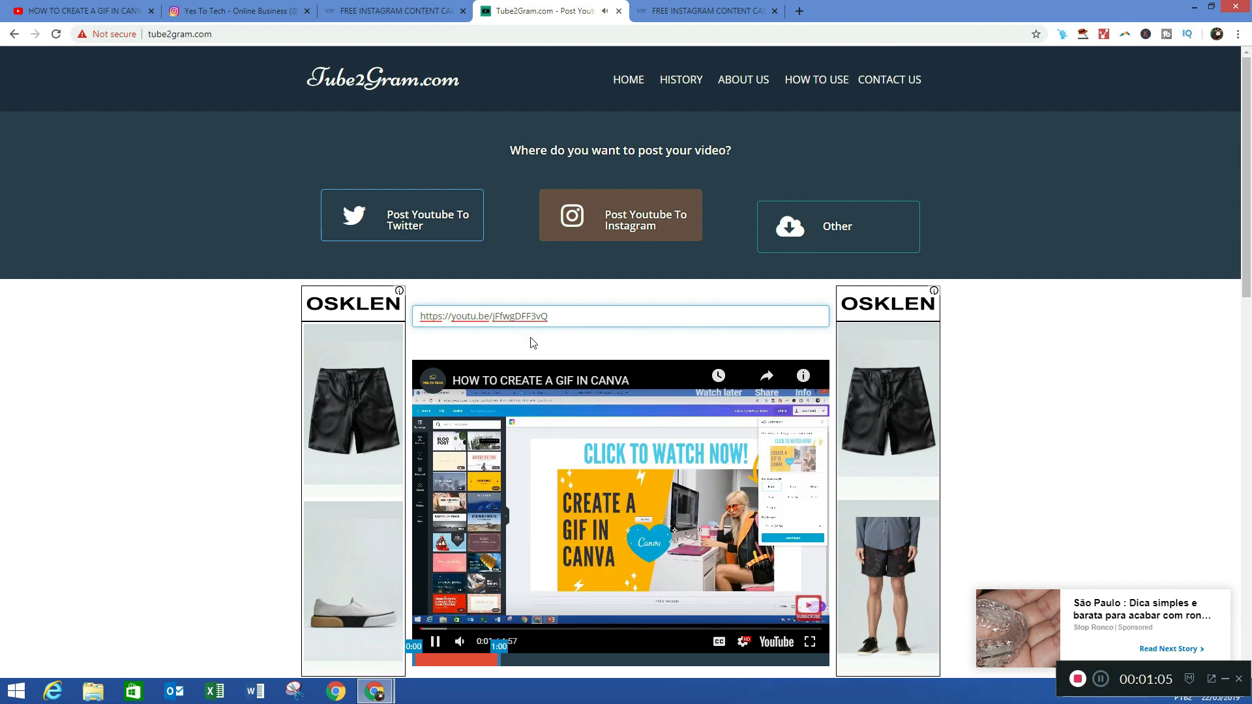
{"action": "scroll", "coordinate": [530, 338], "scroll_direction": "down", "scroll_amount": 1}
{"action": "scroll", "coordinate": [531, 338], "scroll_direction": "down", "scroll_amount": 1}
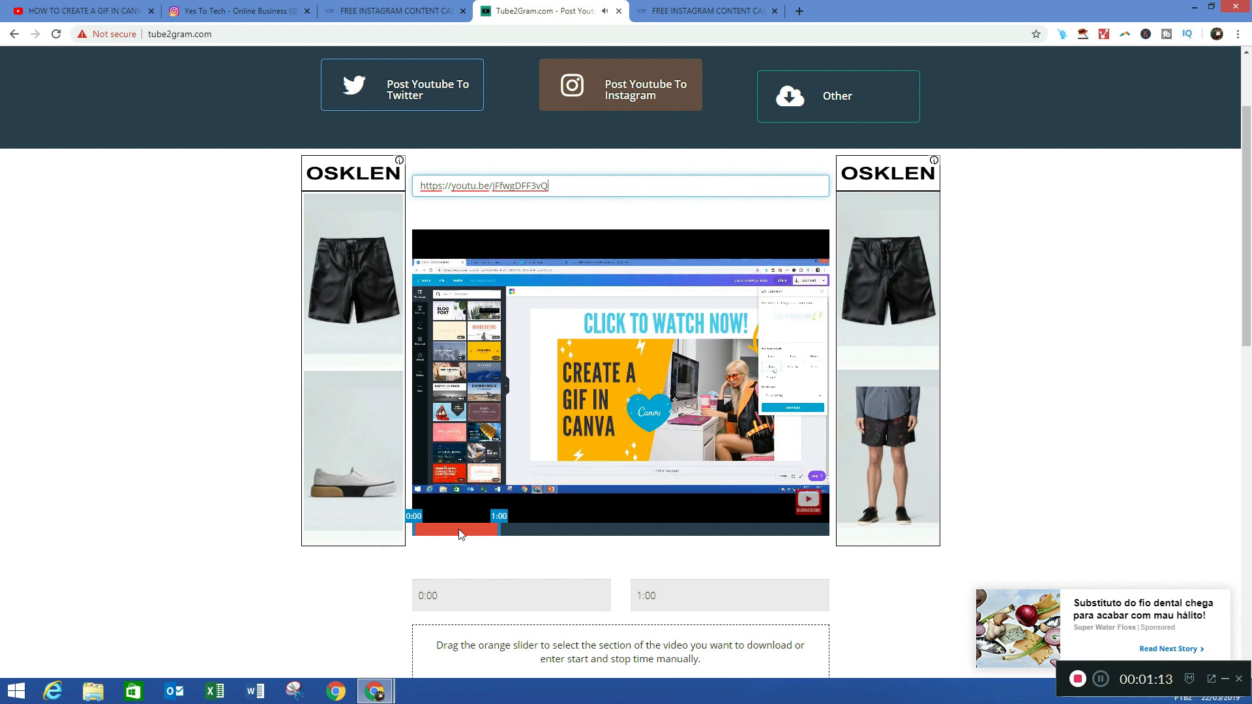
{"action": "mouse_move", "coordinate": [460, 528]}
{"action": "left_mouse_down"}
{"action": "mouse_move", "coordinate": [484, 535]}
{"action": "mouse_move", "coordinate": [455, 529]}
{"action": "left_mouse_up"}
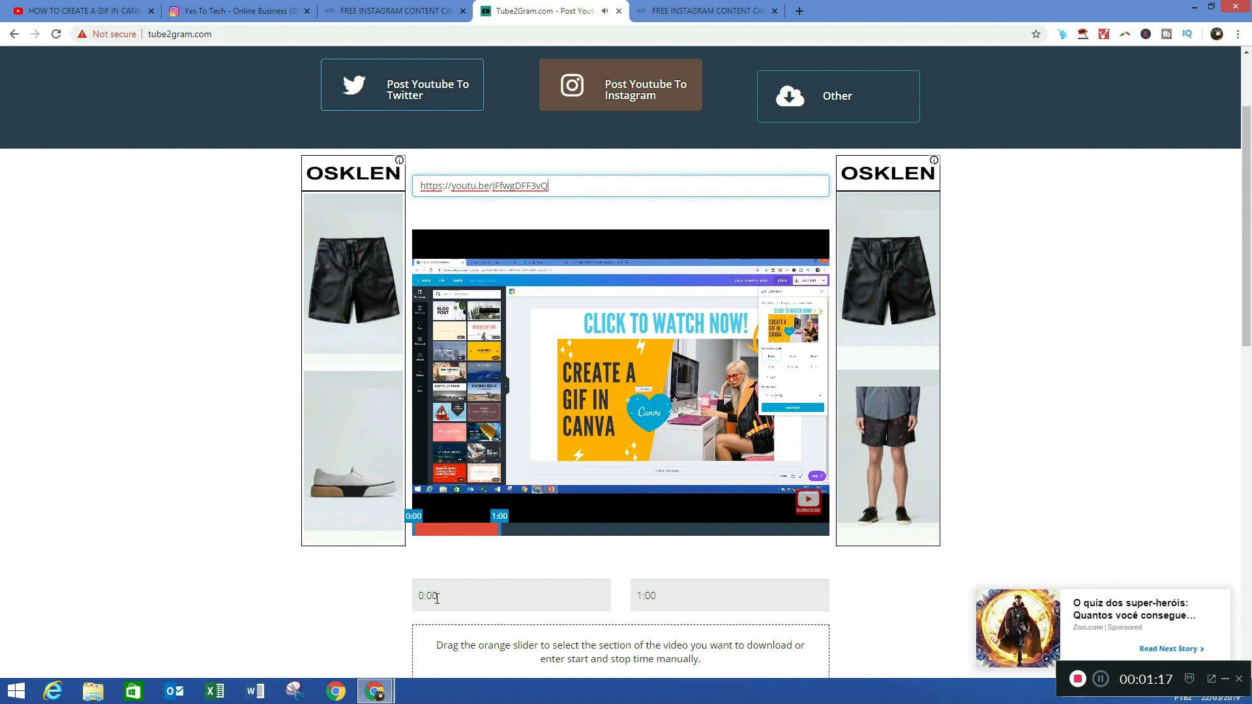
{"action": "scroll", "coordinate": [675, 590], "scroll_direction": "down", "scroll_amount": 1}
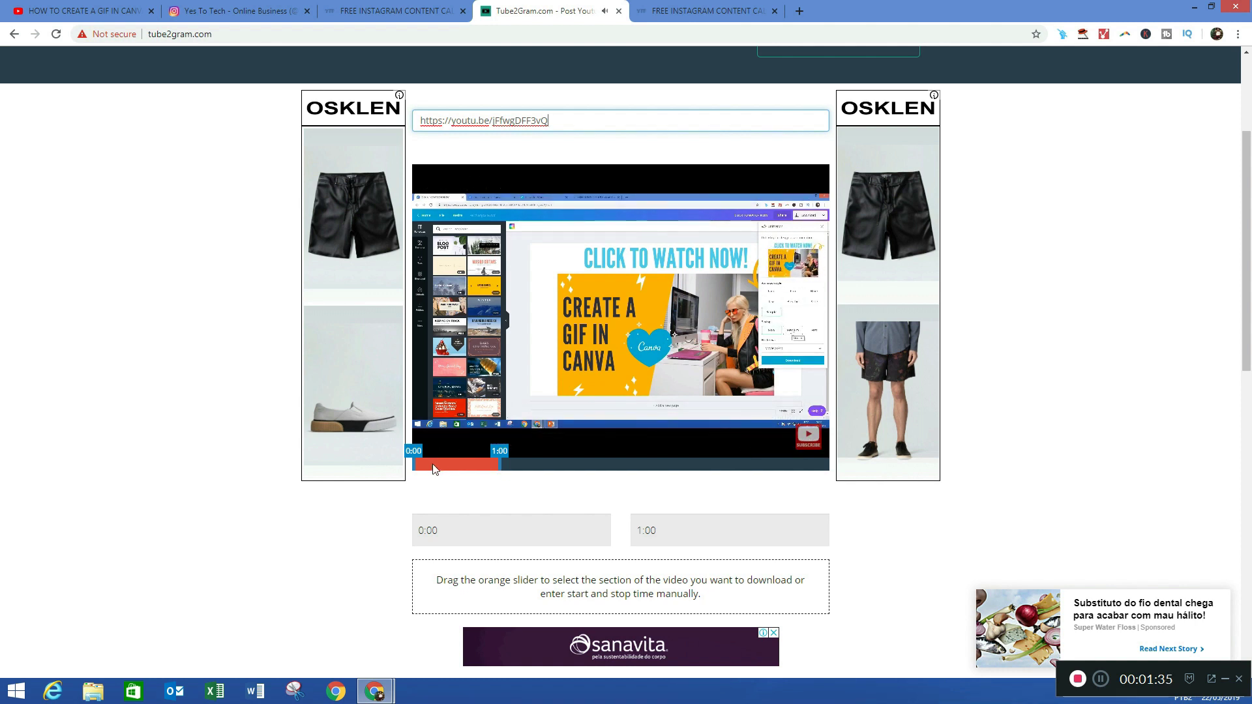
{"action": "scroll", "coordinate": [434, 469], "scroll_direction": "down", "scroll_amount": 2}
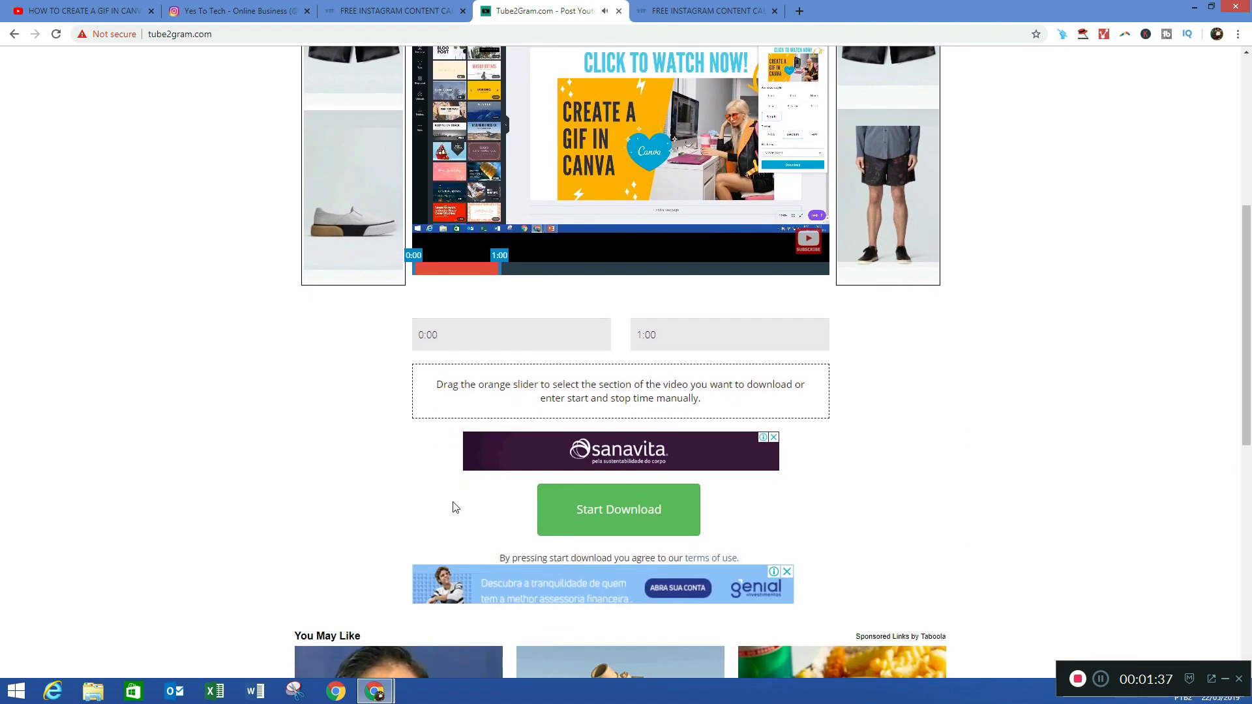
- Start converting the 0:00–1:00 clip for download
{"action": "left_click", "coordinate": [682, 514]}
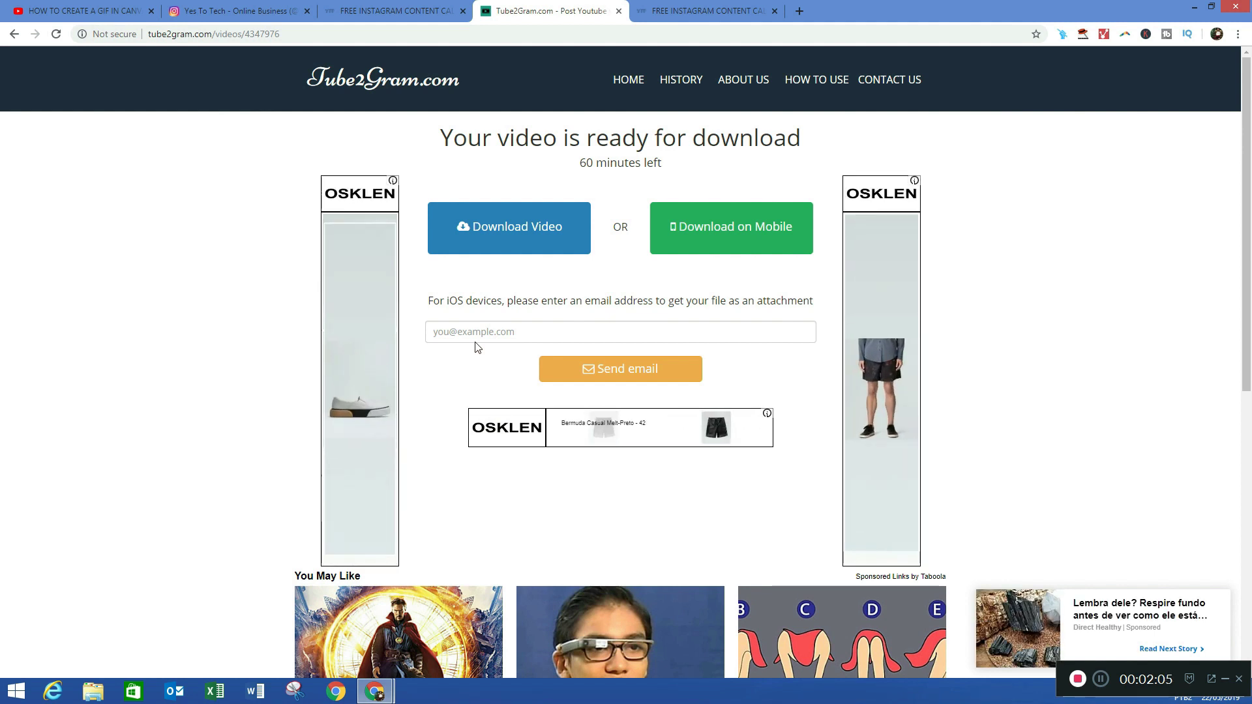
- Enter the destination address under For iOS devices and email the clip as an attachment
{"action": "left_click", "coordinate": [475, 343]}
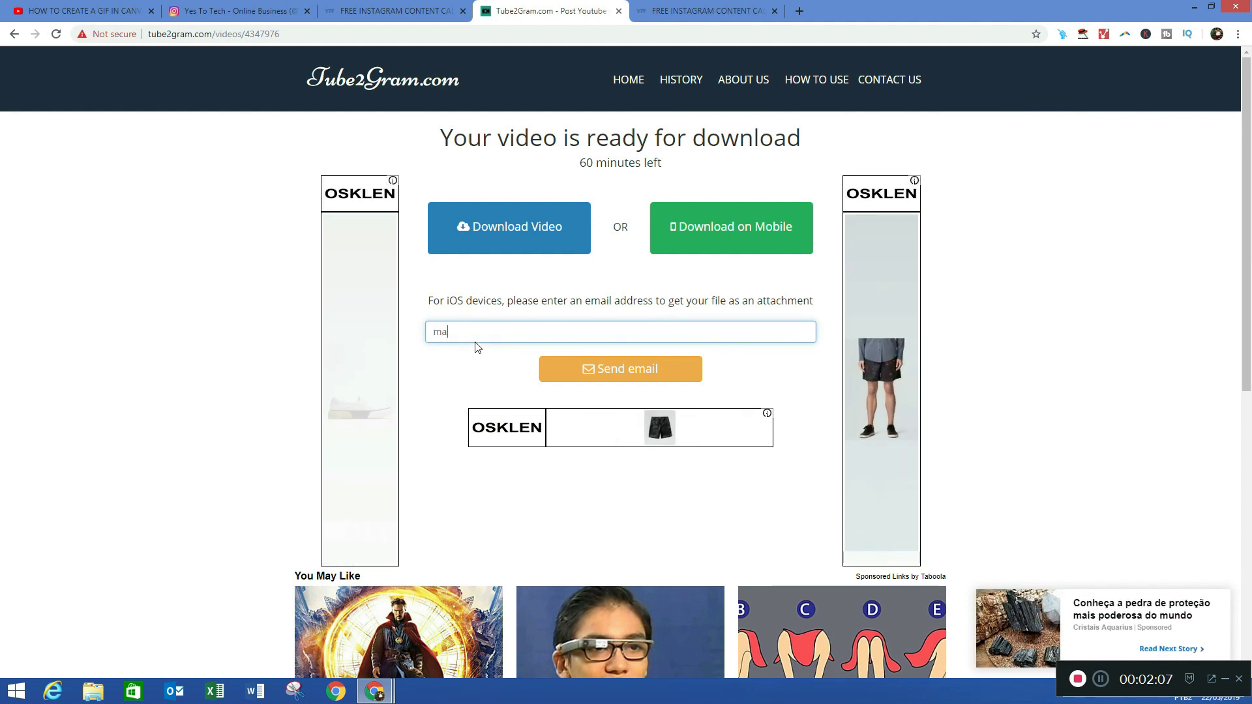
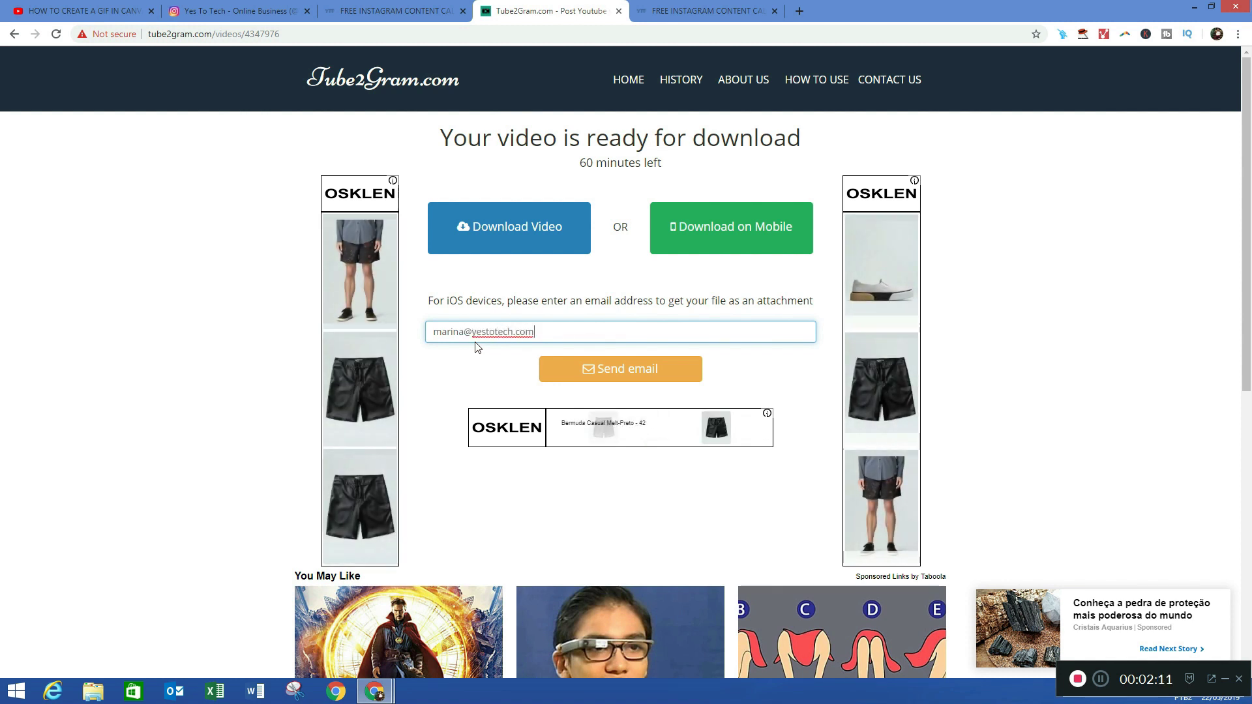
{"action": "left_click", "coordinate": [627, 370]}
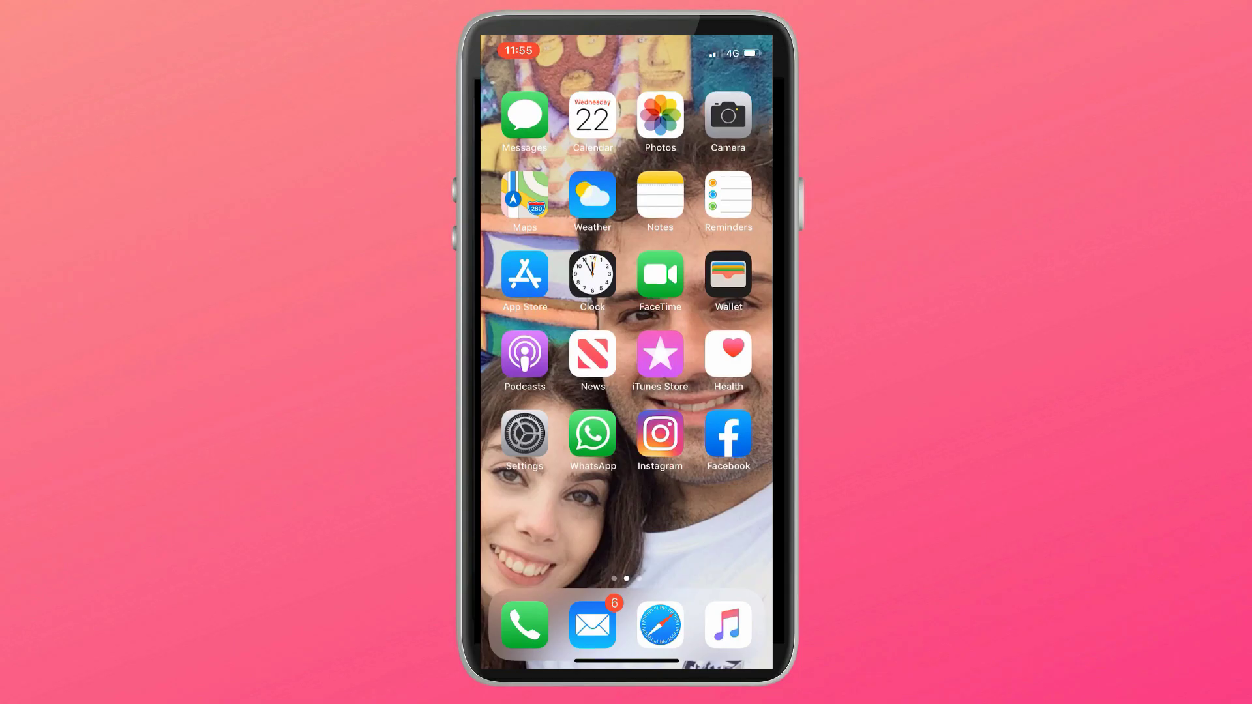